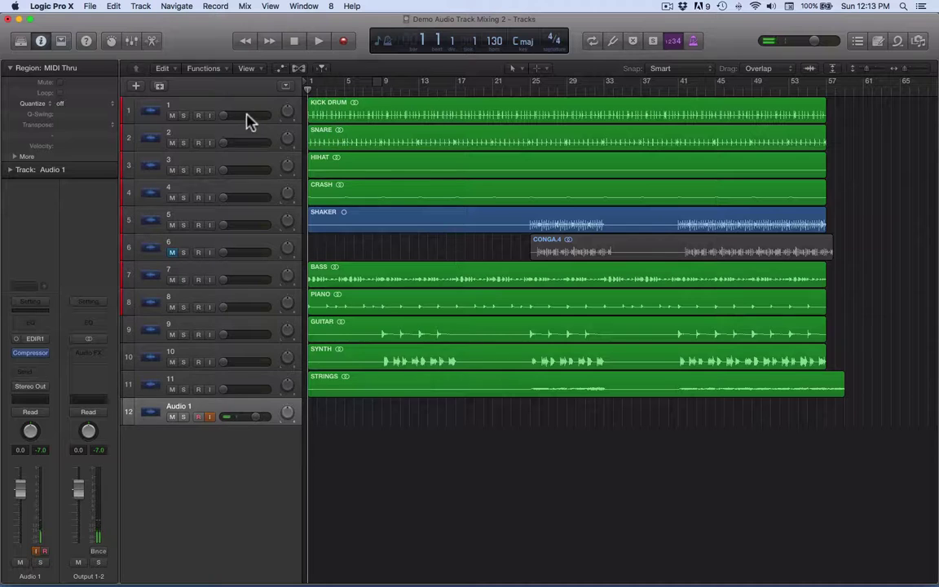
# Select the KICK DRUM region on track 1.
pyautogui.click(192, 95)
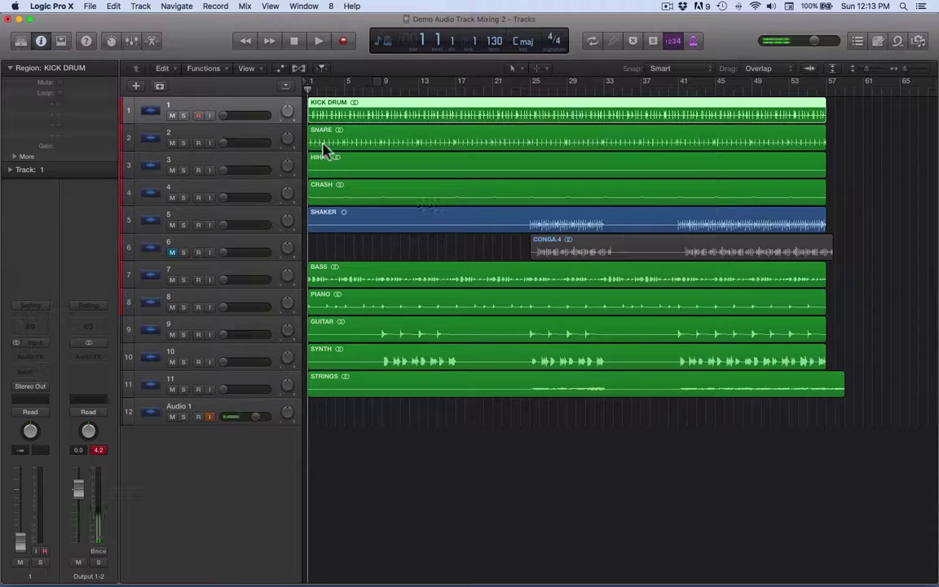
# Select the KICK DRUM, SNARE, HIHAT and CRASH regions and colour them blue-purple.
pyautogui.moveTo(856, 203); pyautogui.dragTo(461, 136)
pyautogui.keyDown('shift'); pyautogui.click(360, 110); pyautogui.keyUp('shift')
pyautogui.press('ctrl+alt+super+t')
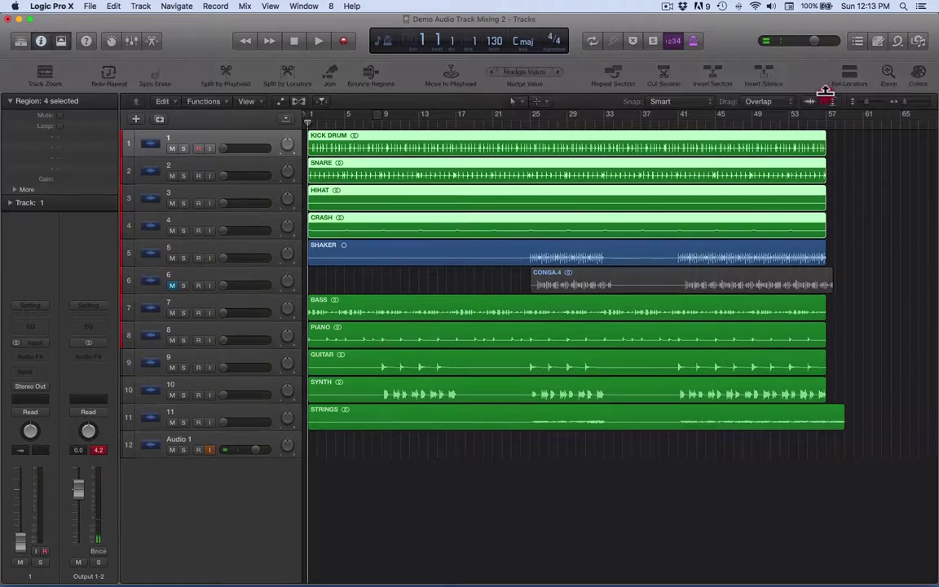
pyautogui.click(918, 74)
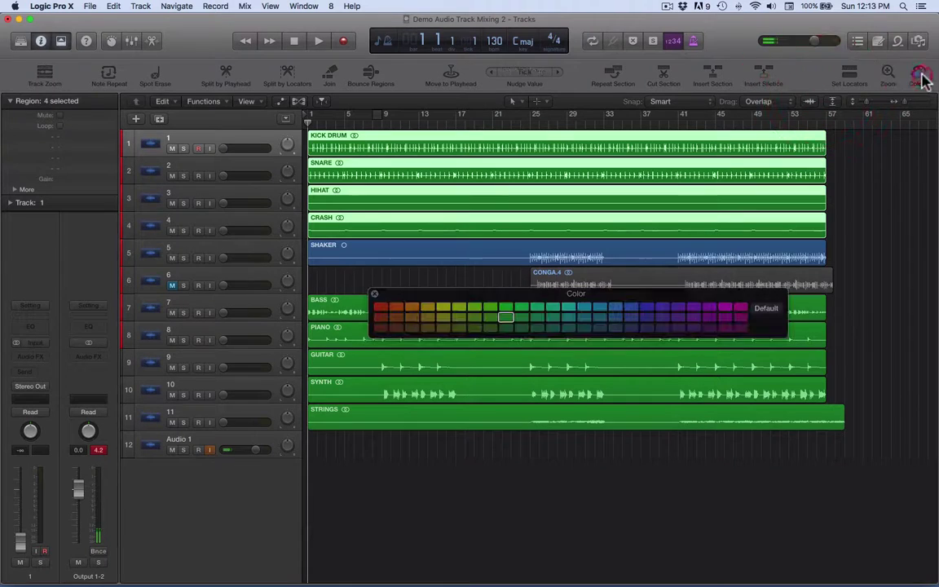
pyautogui.click(645, 308)
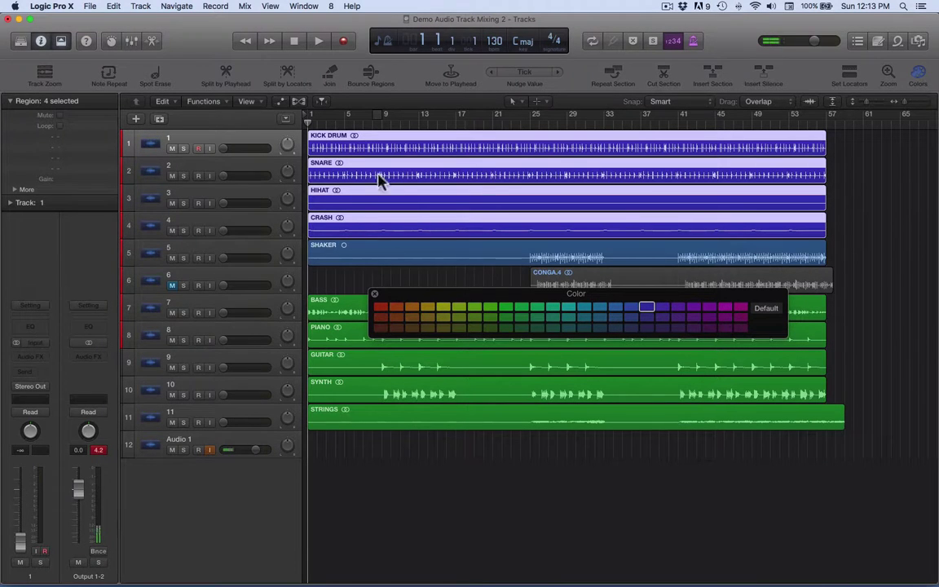
# Colour the SHAKER region a greenish teal.
pyautogui.click(477, 258)
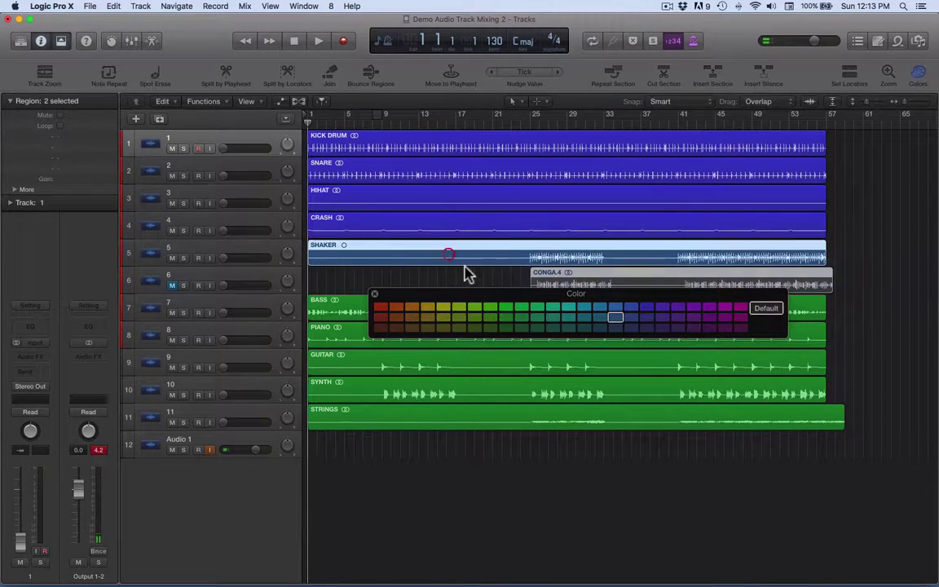
pyautogui.click(708, 308)
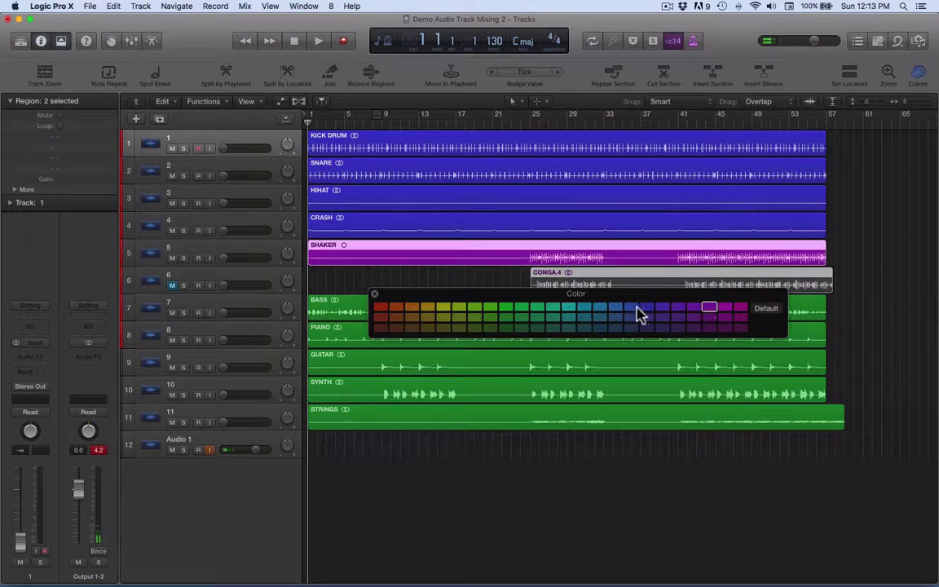
pyautogui.click(566, 310)
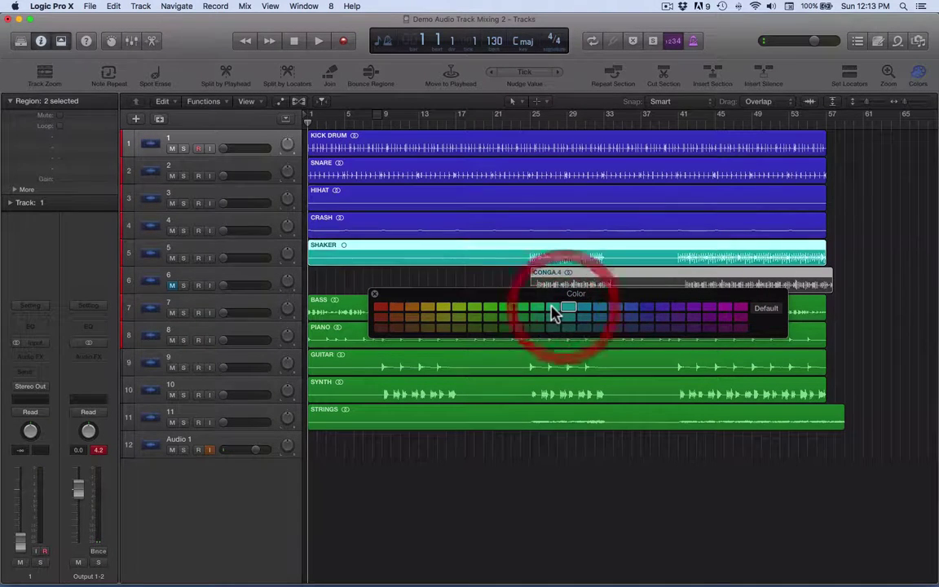
pyautogui.click(552, 309)
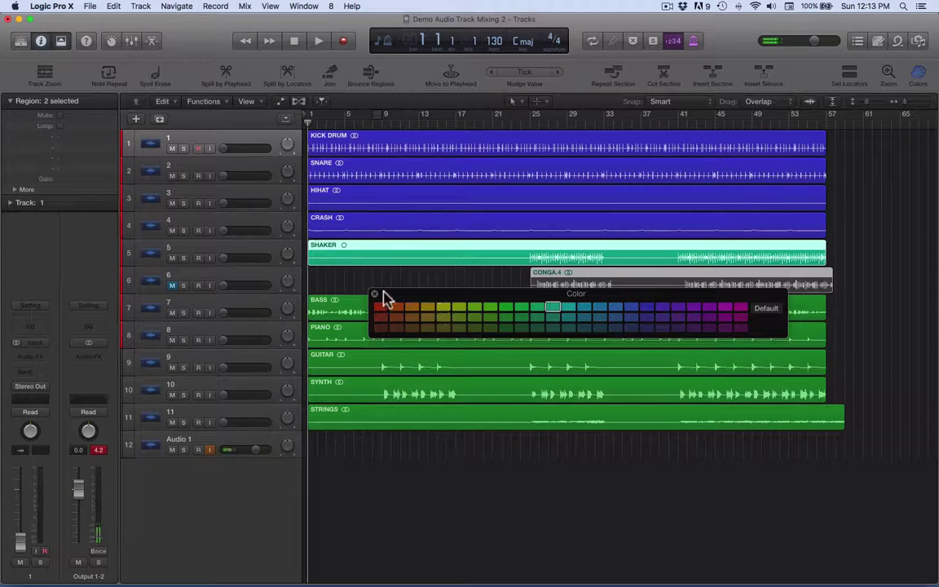
# Colour the BASS region red, PIANO yellow and GUITAR orange.
pyautogui.click(359, 303)
pyautogui.click(380, 309)
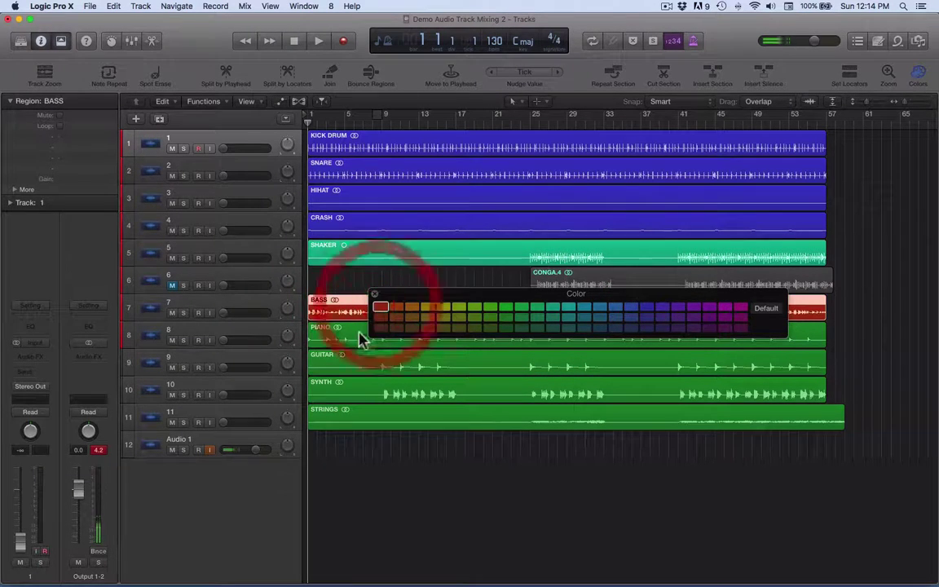
pyautogui.click(353, 336)
pyautogui.click(443, 309)
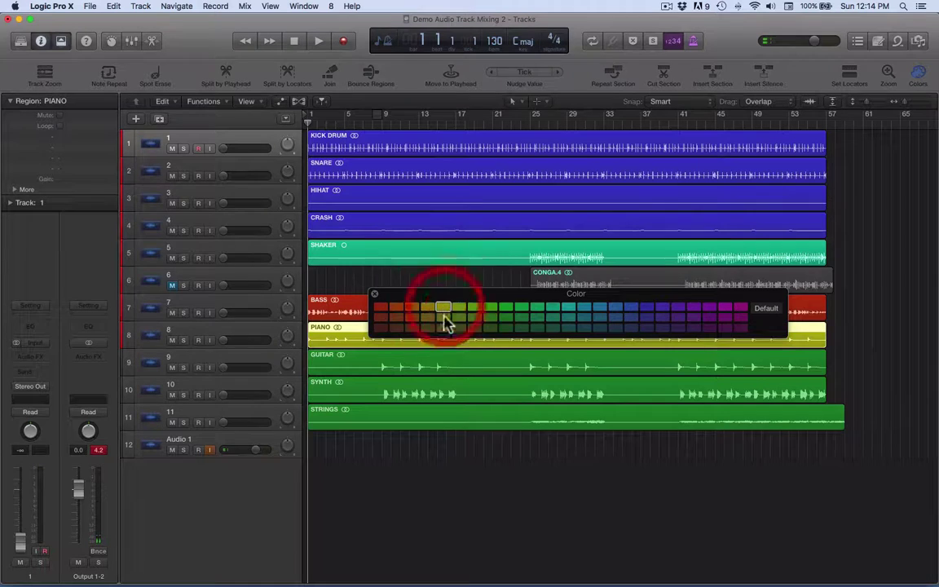
pyautogui.click(415, 360)
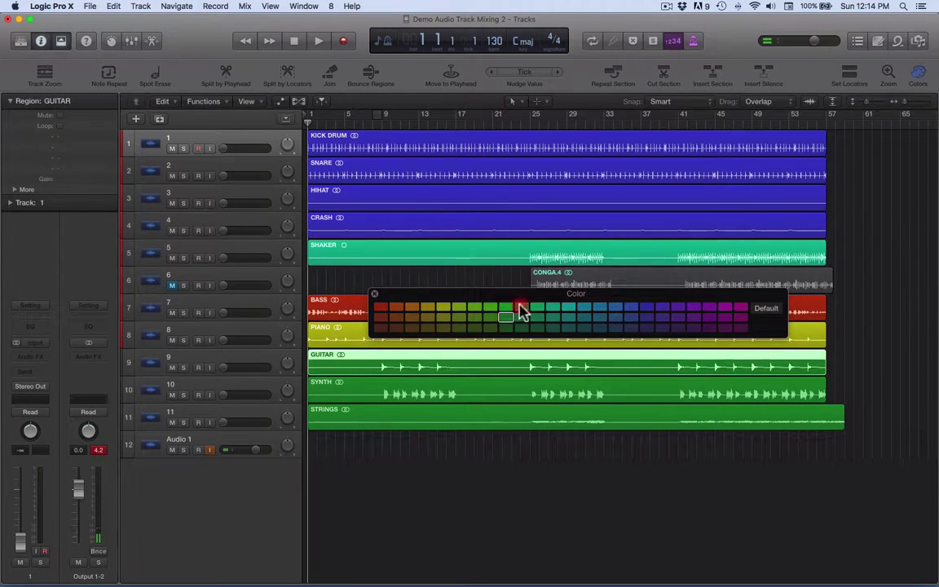
pyautogui.click(520, 308)
pyautogui.click(412, 311)
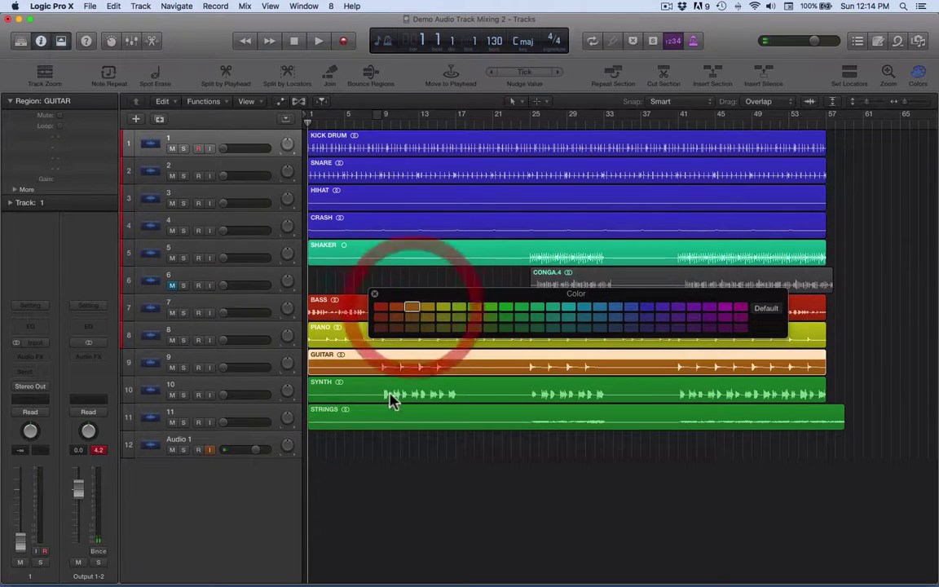
# Colour the SYNTH region red and STRINGS olive, then close the colour palette.
pyautogui.click(389, 397)
pyautogui.click(394, 309)
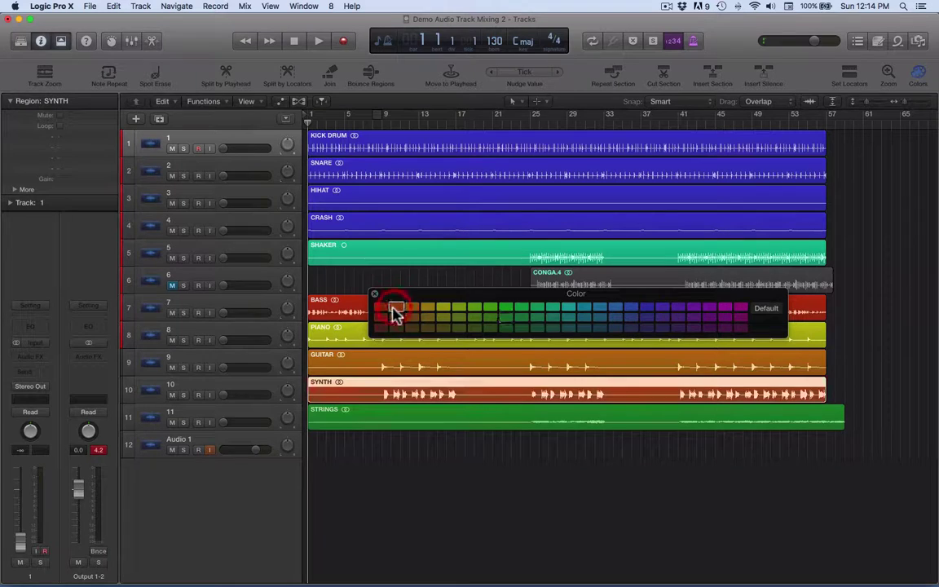
pyautogui.click(383, 414)
pyautogui.click(379, 388)
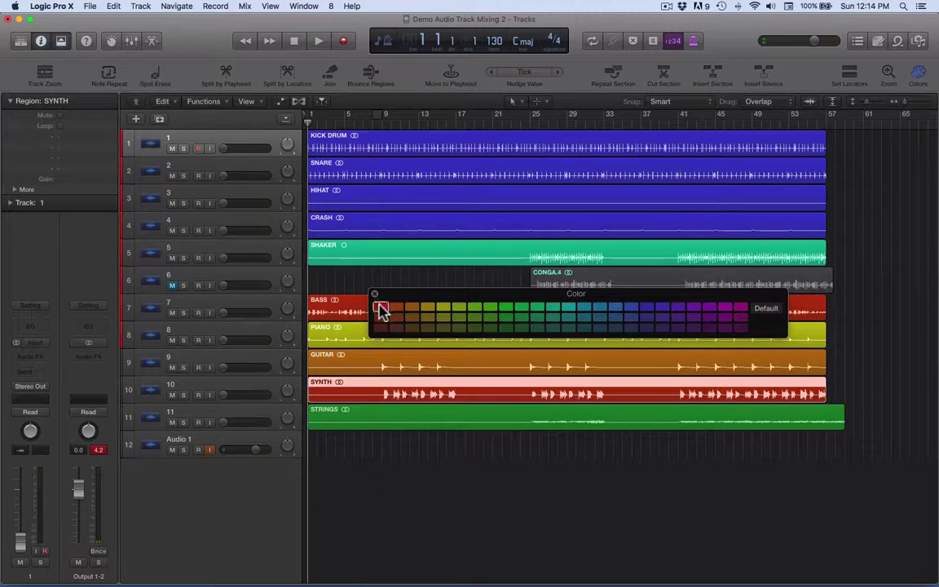
pyautogui.click(398, 419)
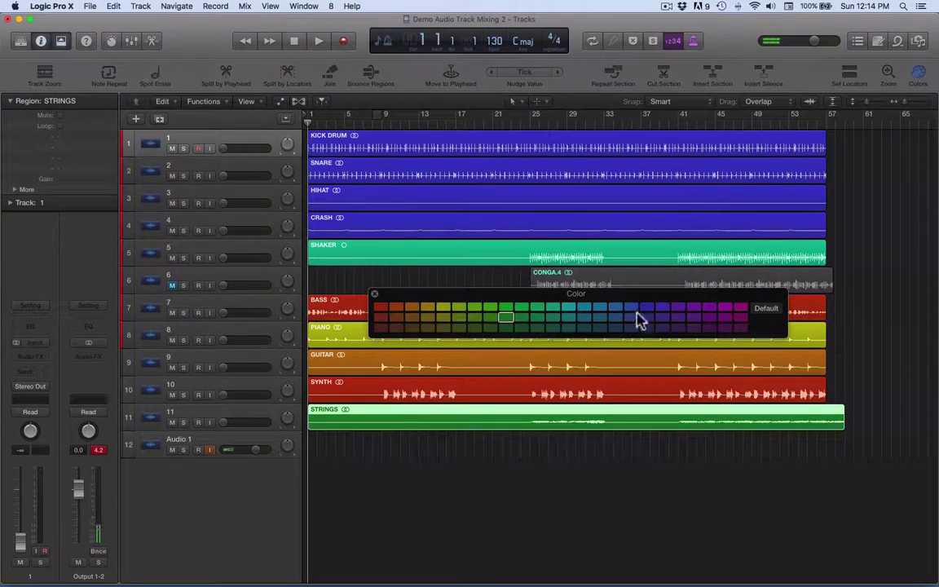
pyautogui.click(394, 331)
pyautogui.click(667, 560)
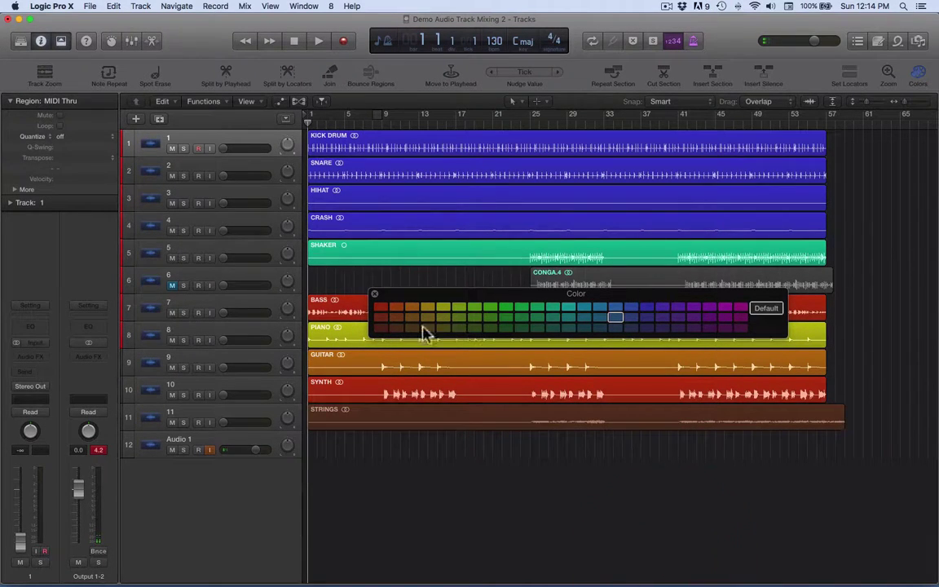
pyautogui.click(388, 414)
pyautogui.click(411, 328)
pyautogui.click(447, 457)
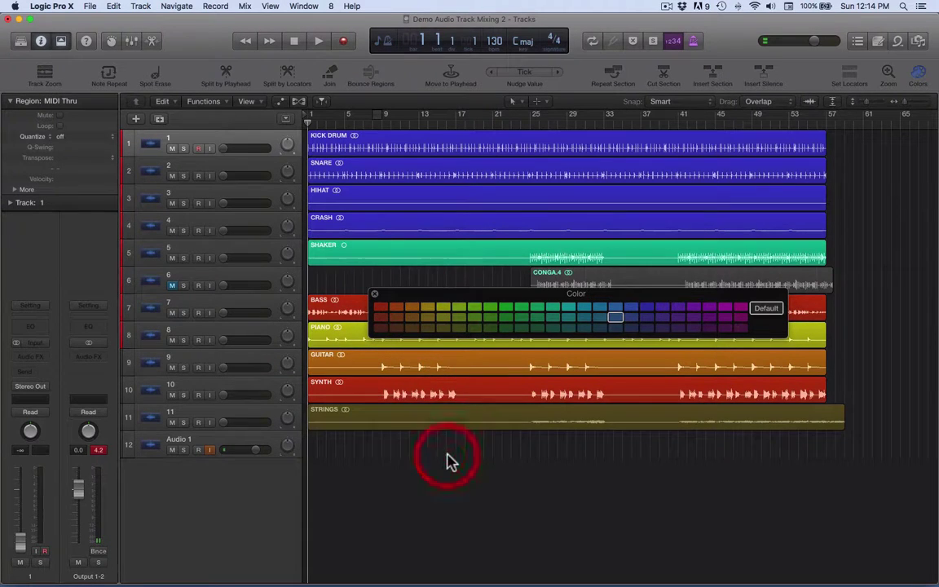
pyautogui.click(374, 294)
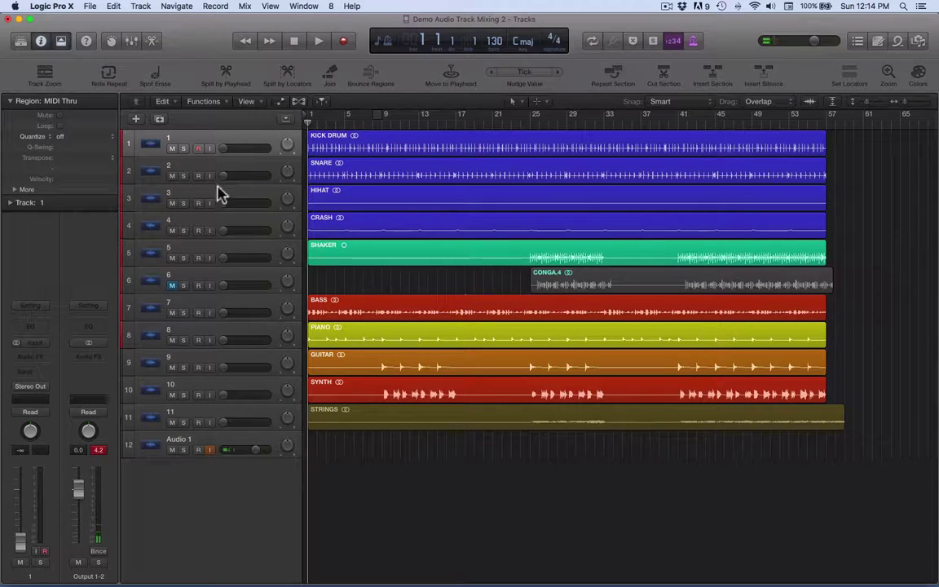
# Play the song from around bar 11, then set track 1's volume to -1.0 dB.
pyautogui.press('space')
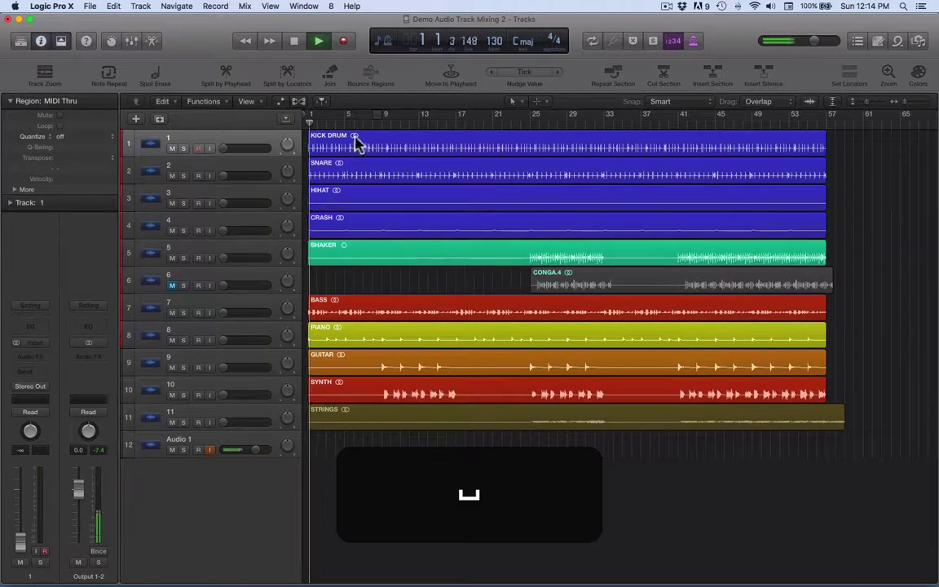
pyautogui.click(409, 122)
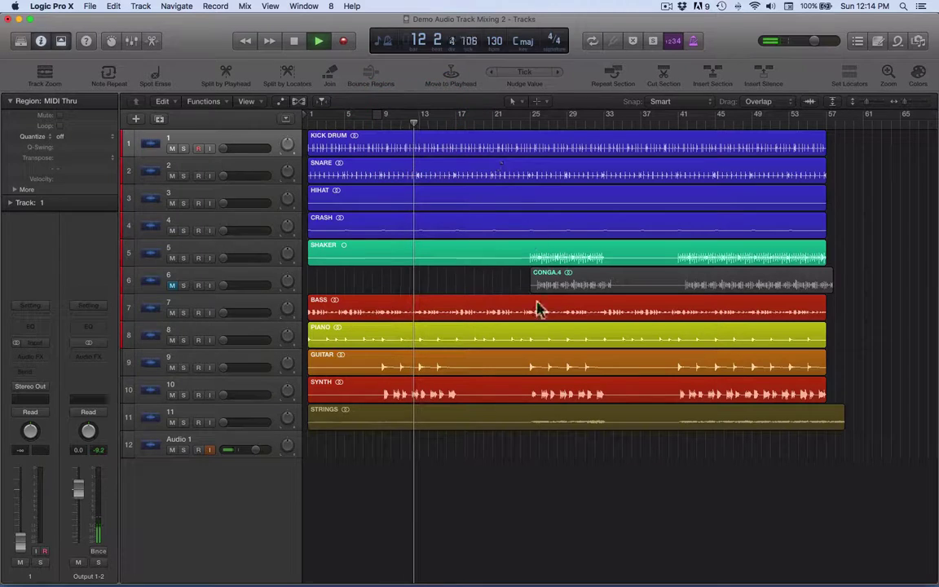
pyautogui.press('space')
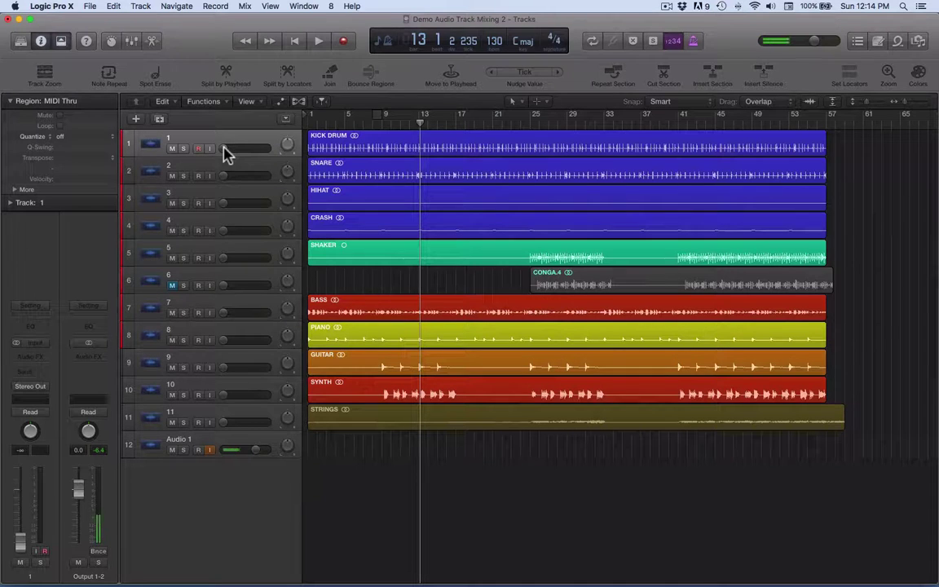
pyautogui.moveTo(225, 148); pyautogui.dragTo(231, 148)
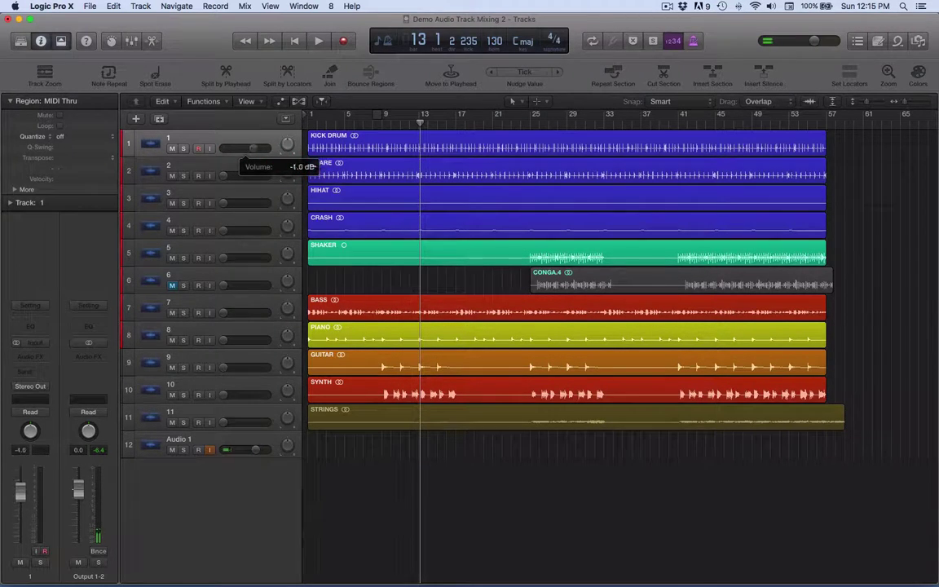
# During playback, fine-tune track 1's fader and nudge the output level to -0.1 dB.
pyautogui.press('space')
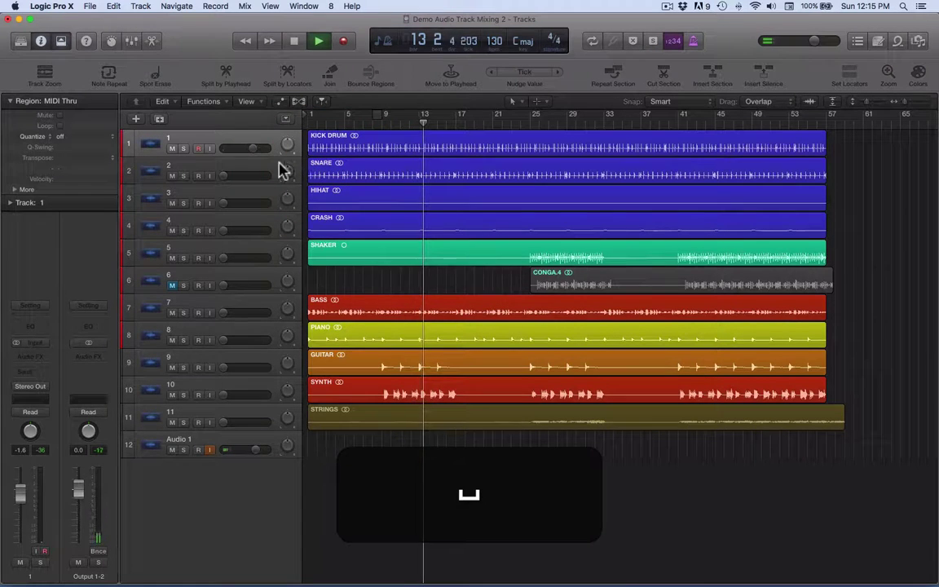
pyautogui.moveTo(257, 153); pyautogui.dragTo(261, 158)
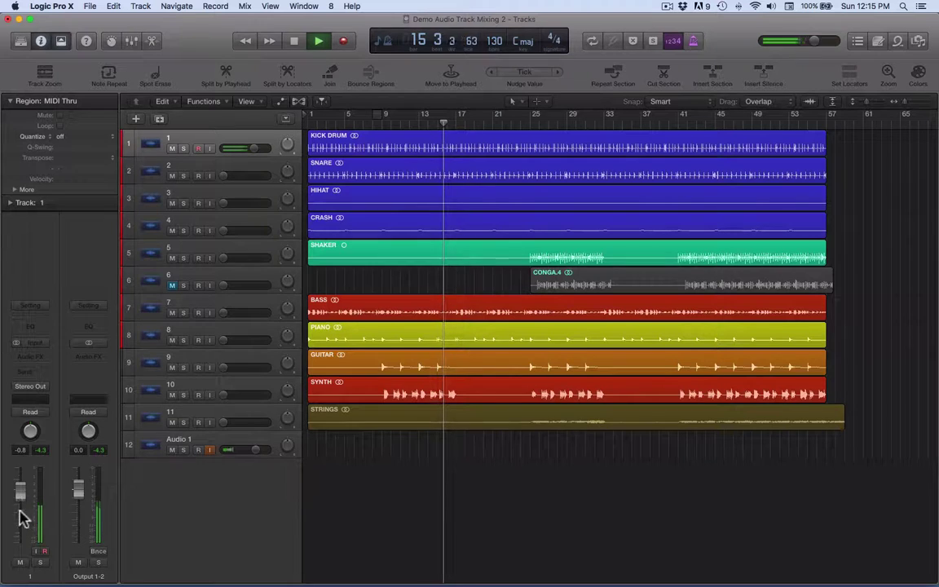
pyautogui.moveTo(20, 497)
pyautogui.mouseDown()
pyautogui.moveTo(16, 564)
pyautogui.moveTo(21, 489)
pyautogui.mouseUp()
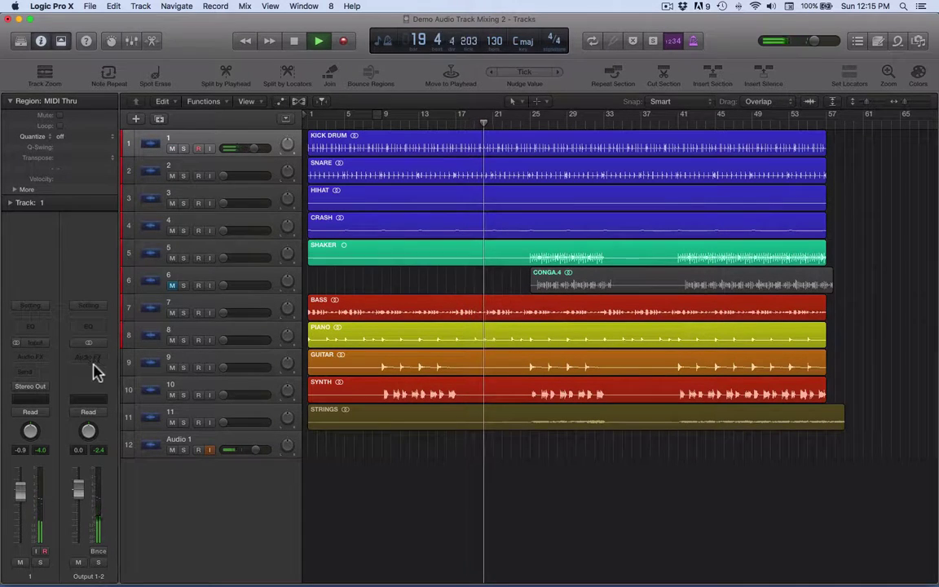
pyautogui.moveTo(21, 491); pyautogui.dragTo(20, 487)
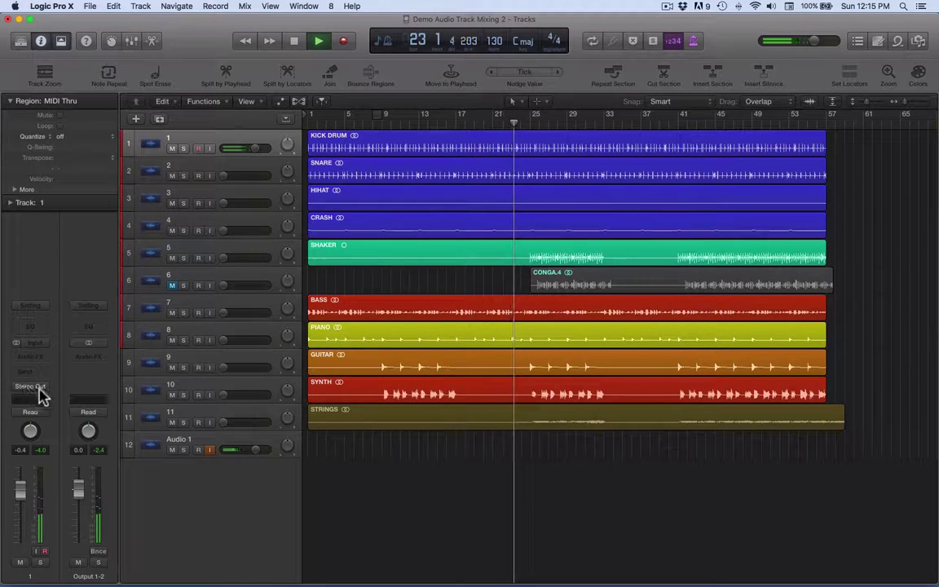
pyautogui.click(79, 494)
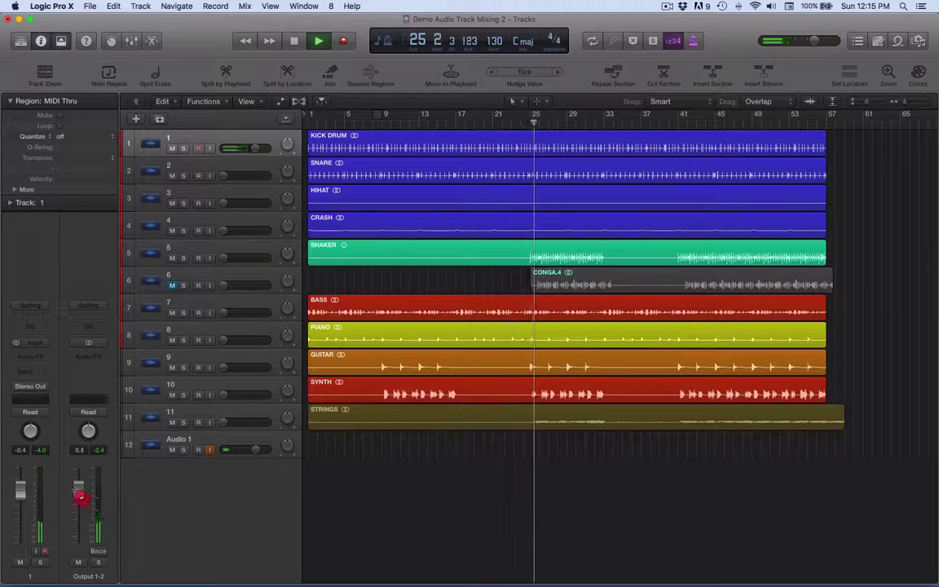
pyautogui.moveTo(80, 494); pyautogui.dragTo(92, 503)
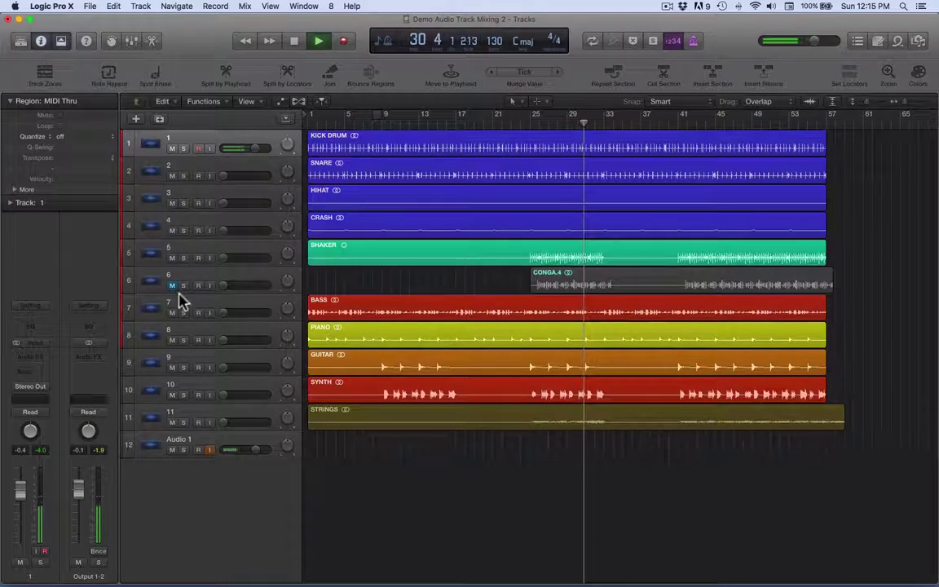
# Raise the SNARE track to about -1.8 dB and HIHAT to about -1.2 dB.
pyautogui.click(198, 175)
pyautogui.moveTo(22, 540); pyautogui.dragTo(23, 463)
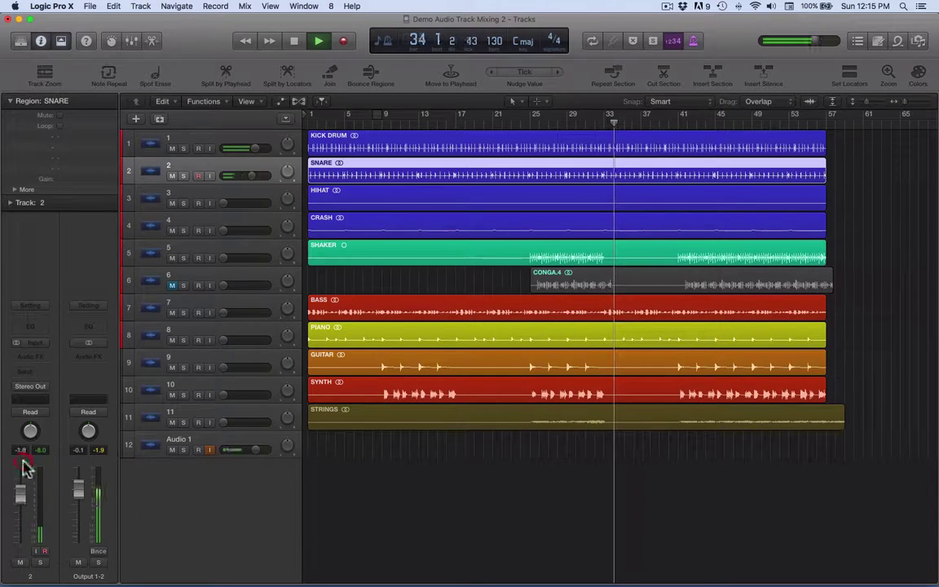
pyautogui.click(151, 201)
pyautogui.moveTo(19, 541); pyautogui.dragTo(22, 451)
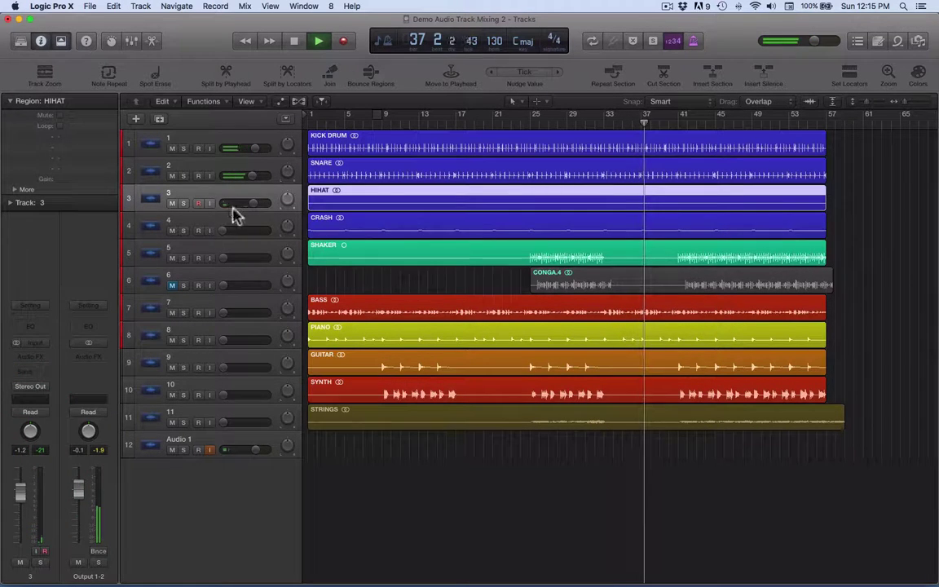
# Solo the KICK DRUM and Audio 1 tracks, briefly solo SNARE, then unsolo it.
pyautogui.click(183, 148)
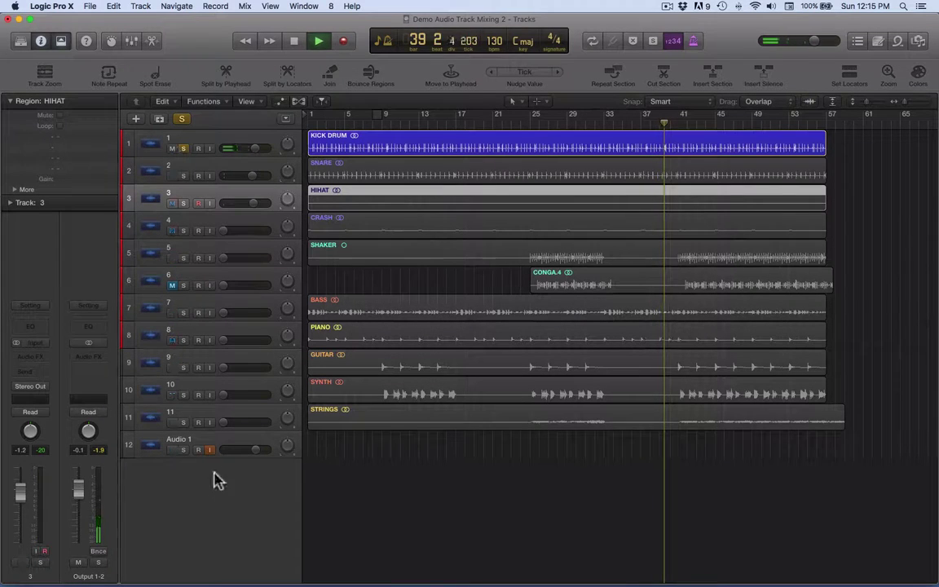
pyautogui.click(183, 450)
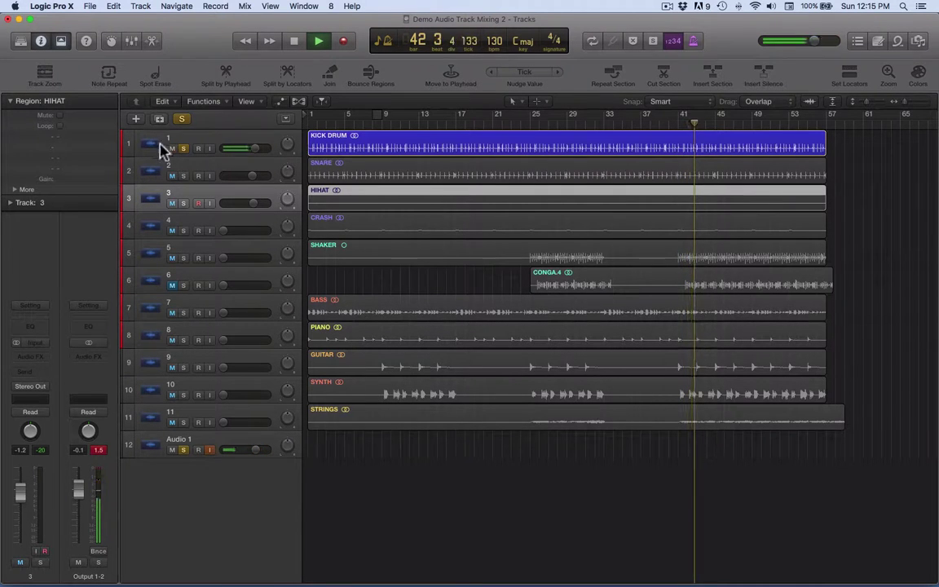
pyautogui.click(184, 450)
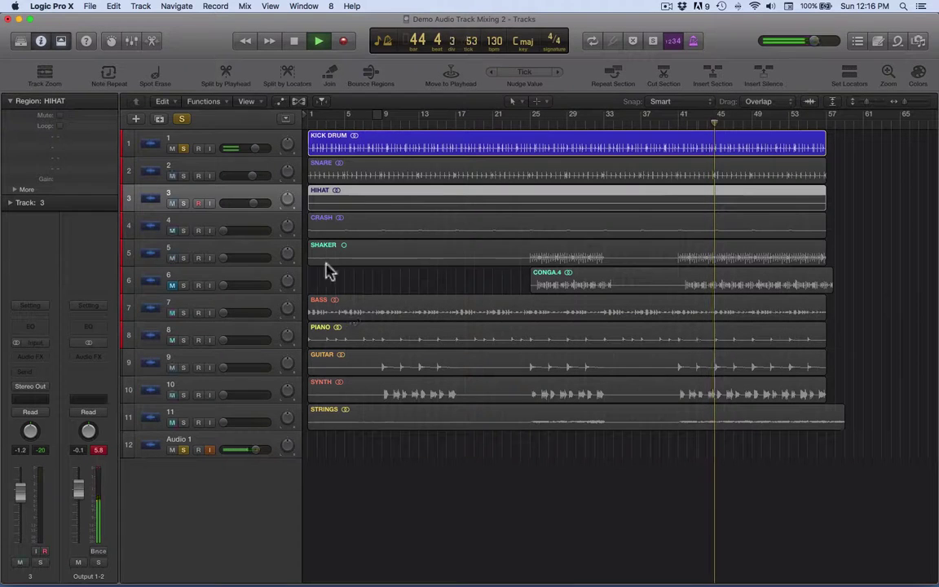
pyautogui.click(185, 176)
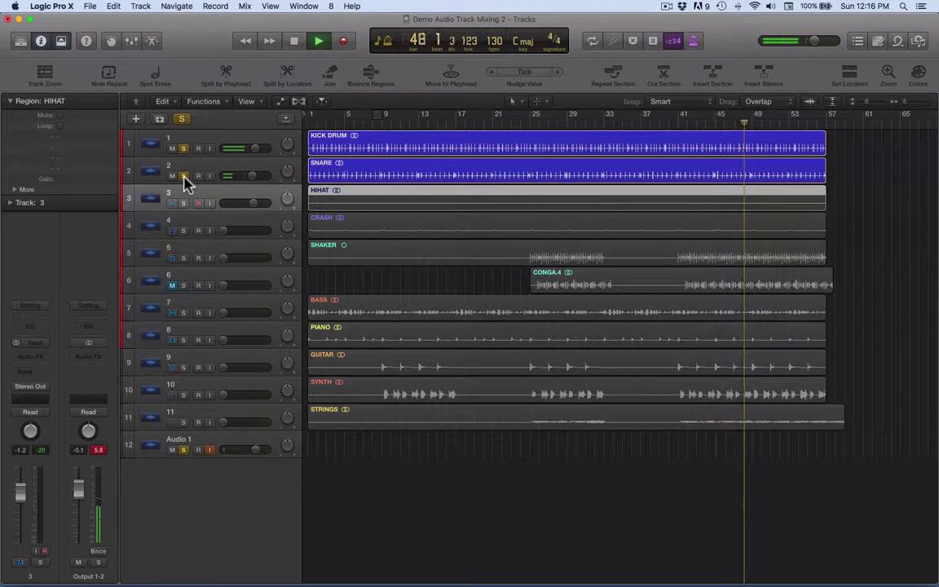
pyautogui.click(184, 176)
# Unsolo KICK DRUM and Audio 1, return to start, and mute then unmute SNARE.
pyautogui.click(184, 149)
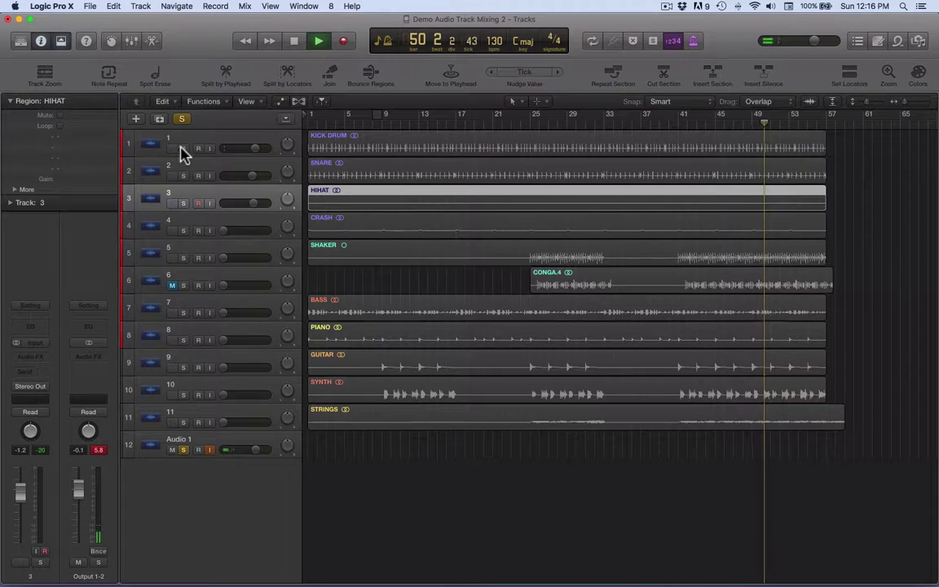
pyautogui.click(182, 450)
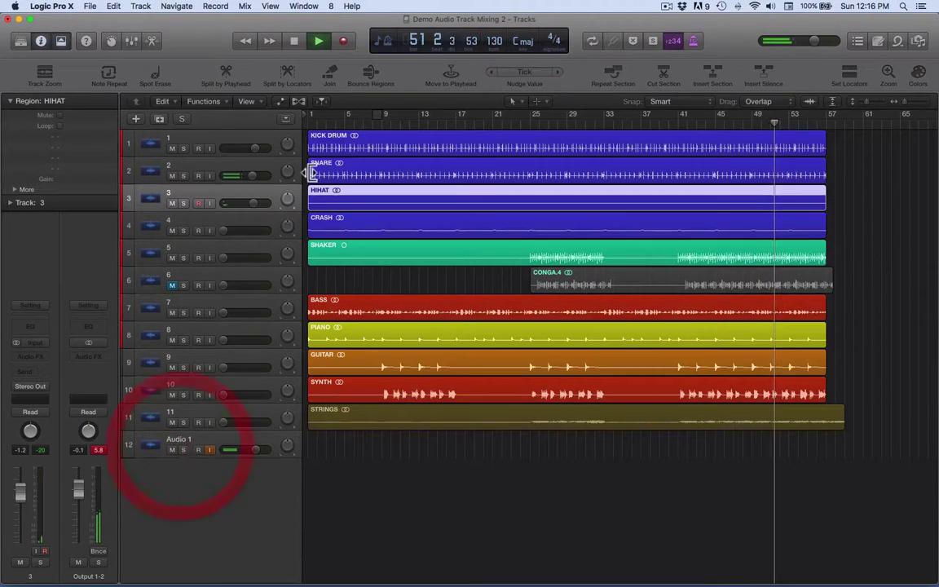
pyautogui.press('Return')
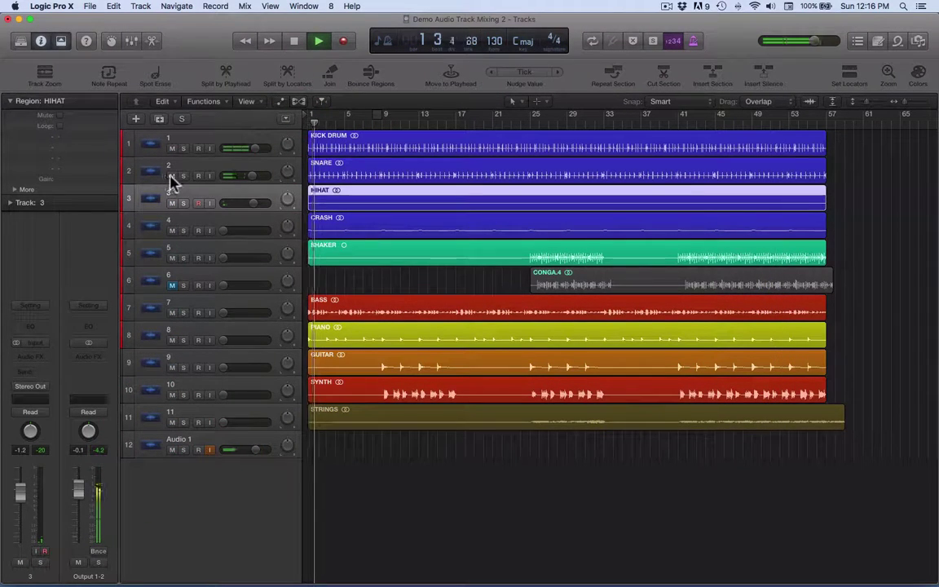
pyautogui.click(172, 176)
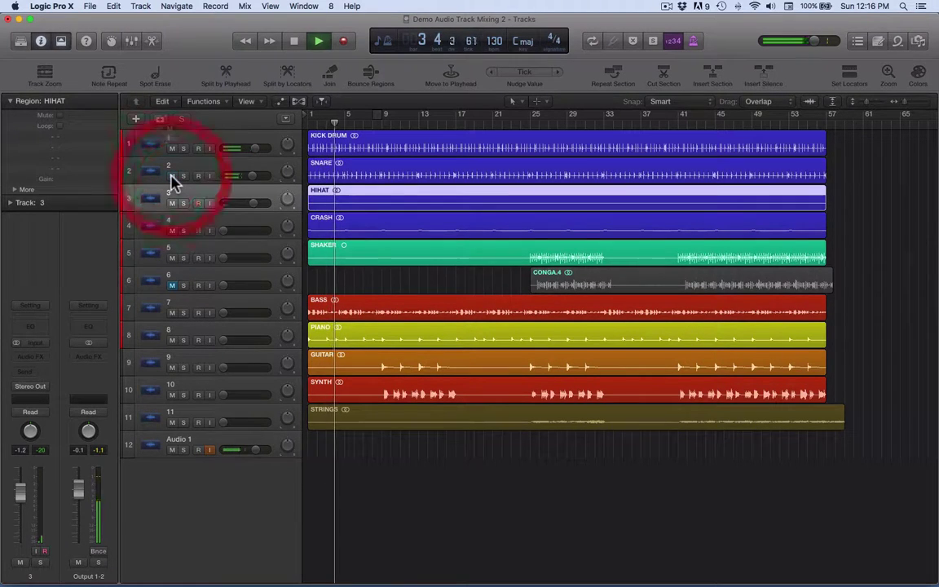
pyautogui.press('space')
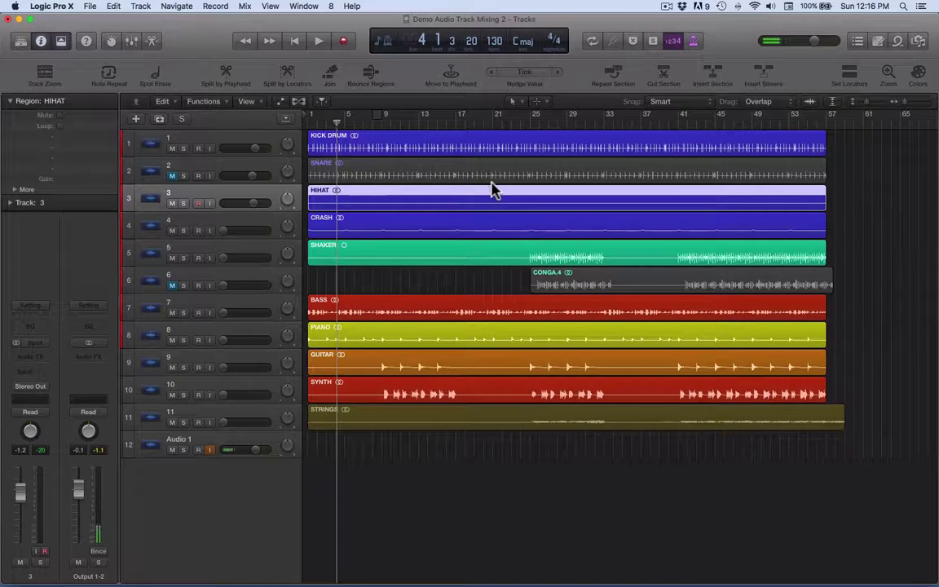
pyautogui.click(171, 176)
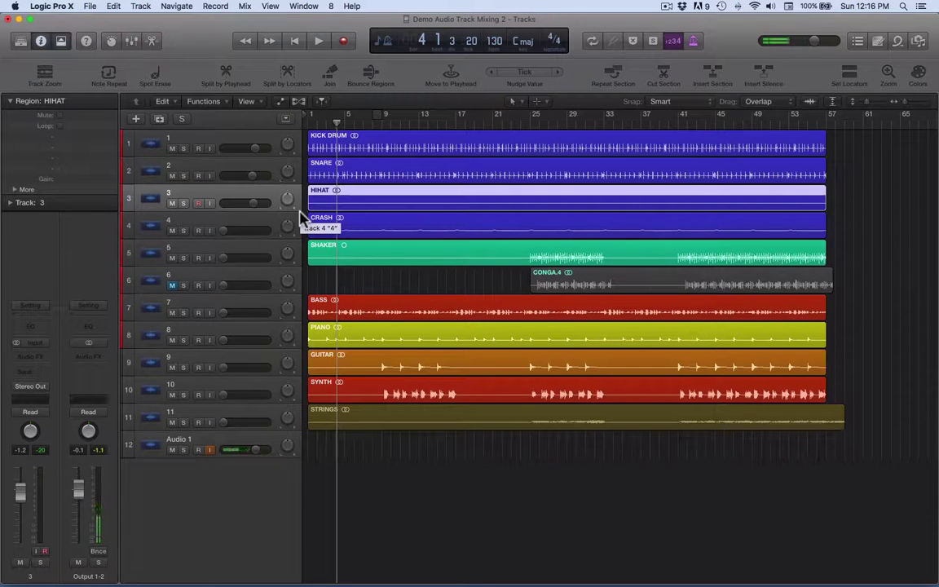
# Cut the SNARE region at bar 25 with the Scissors Tool.
pyautogui.press('t')
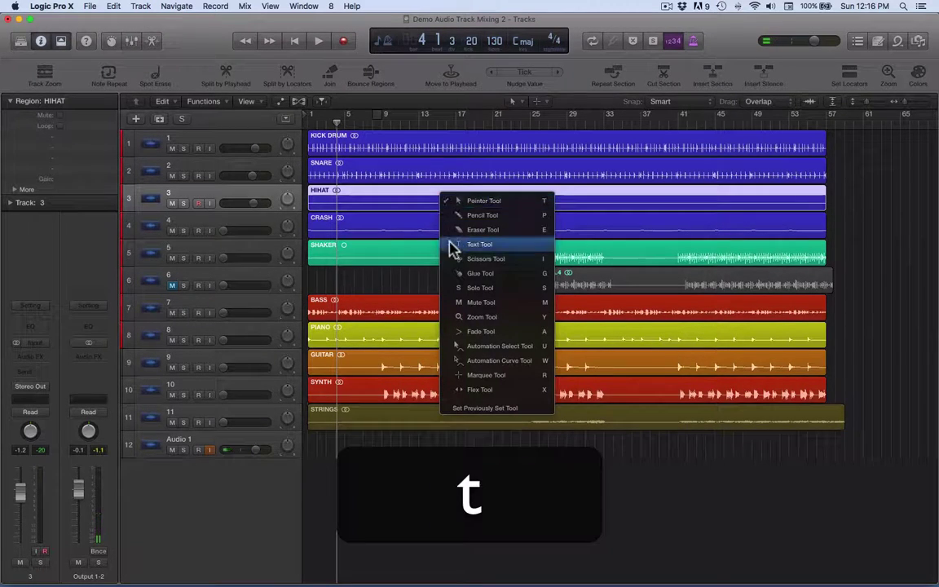
pyautogui.click(457, 260)
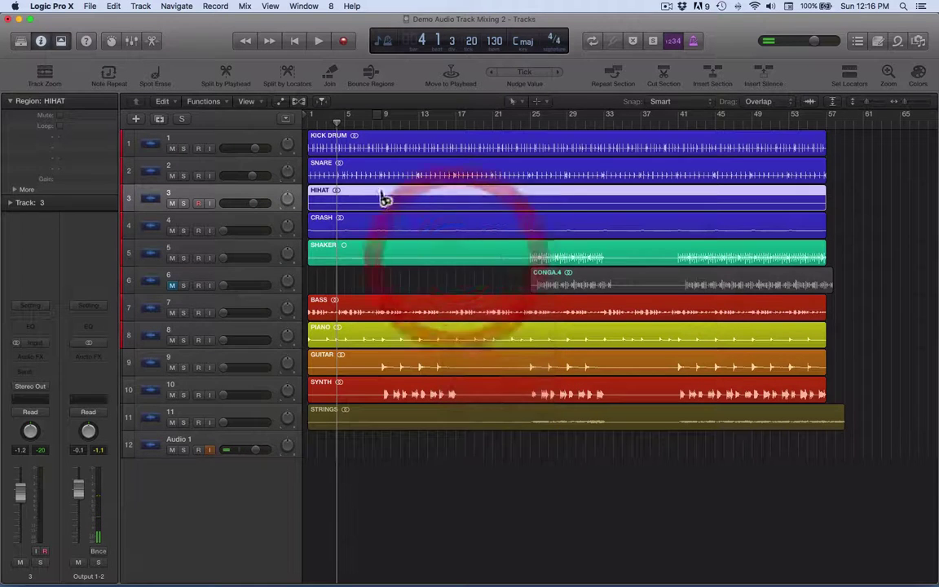
pyautogui.click(531, 177)
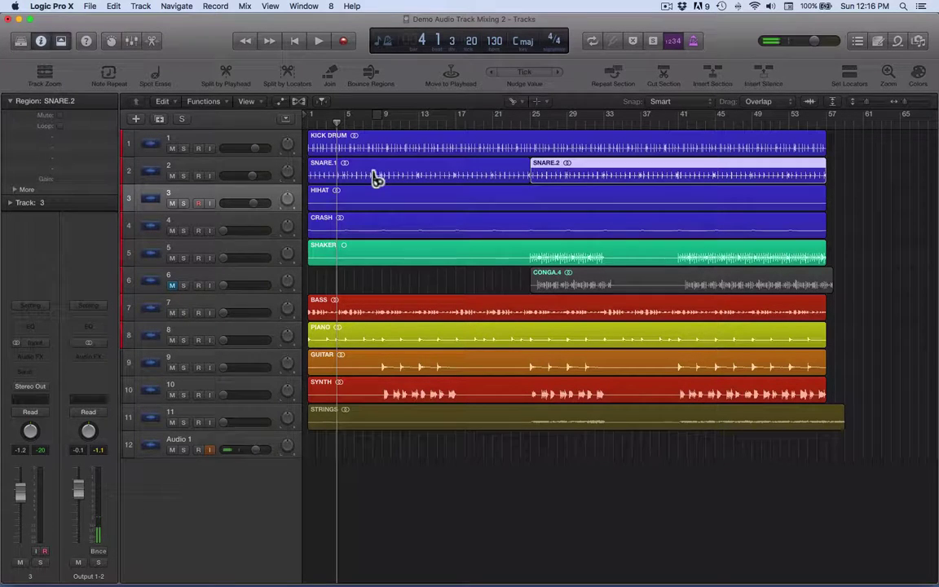
# With the Mute Tool, toggle mute on SNARE.1 and SNARE.2, leaving both unmuted.
pyautogui.press('t')
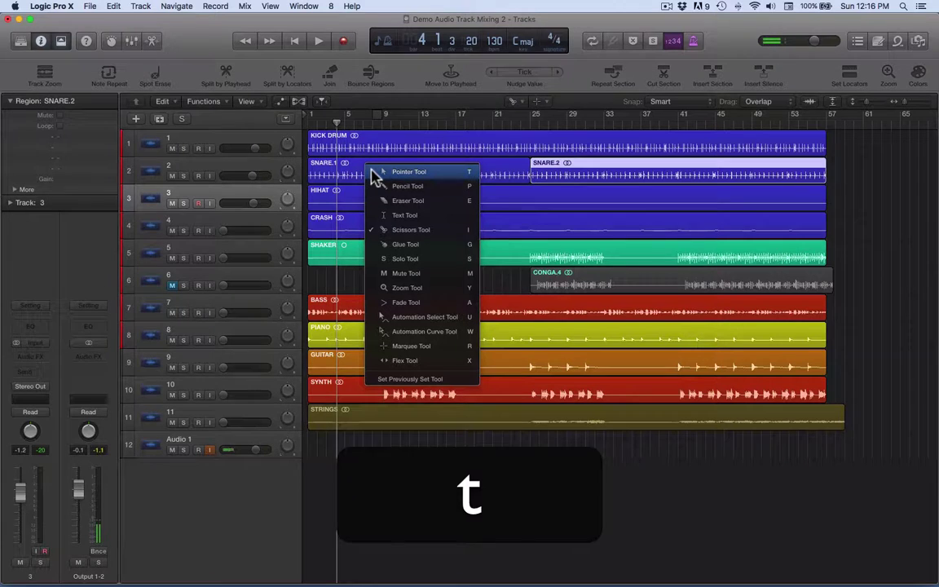
pyautogui.click(390, 274)
pyautogui.click(377, 178)
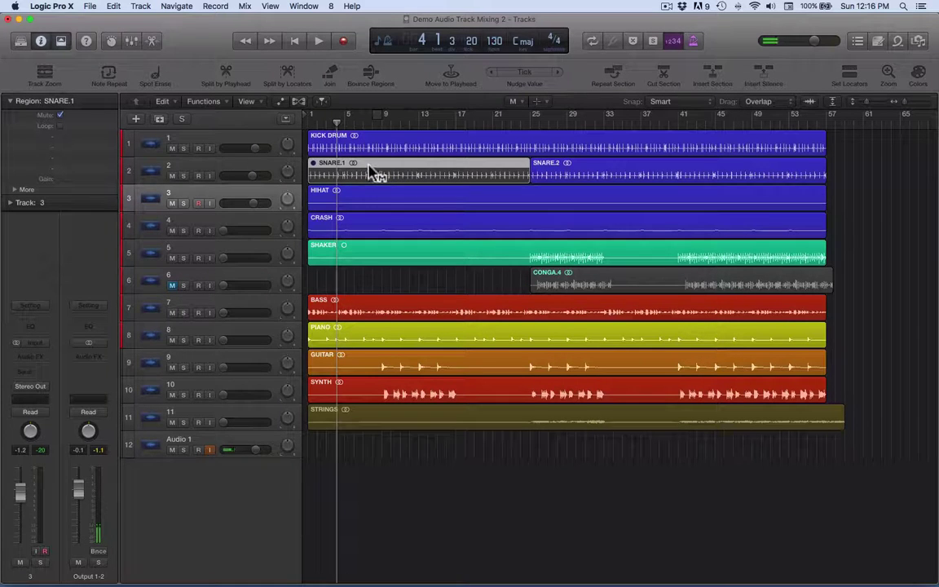
pyautogui.click(551, 173)
pyautogui.click(493, 173)
pyautogui.click(550, 174)
pyautogui.click(457, 174)
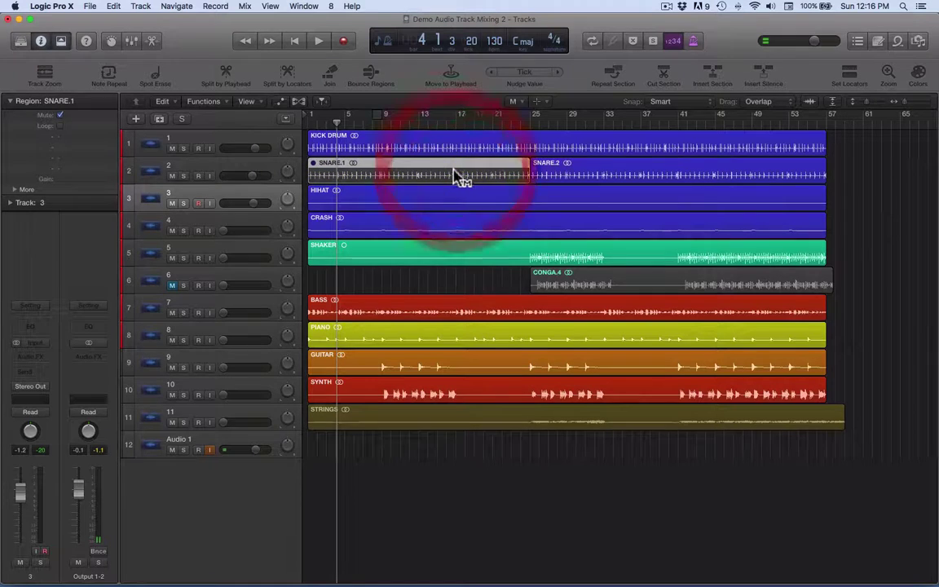
pyautogui.click(450, 177)
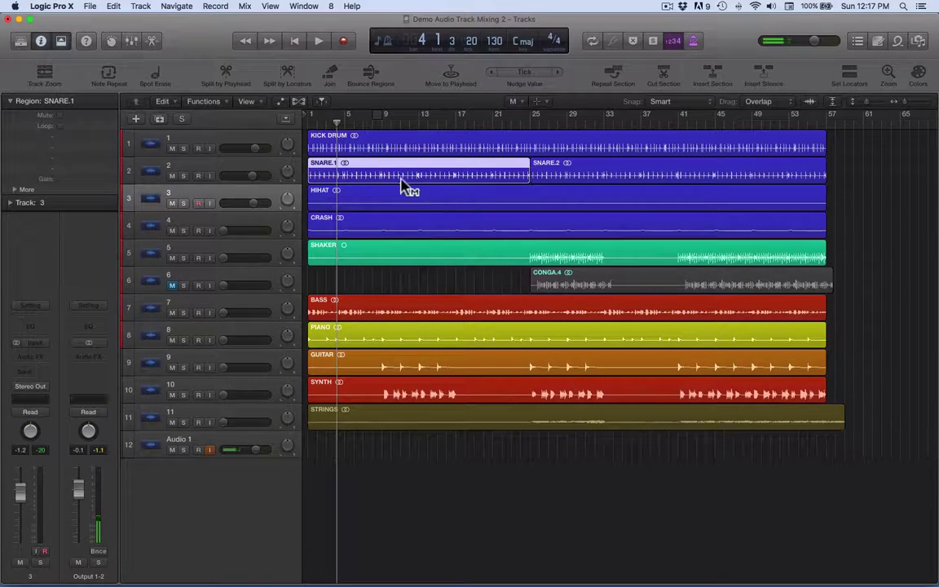
# With the Solo Tool, solo SNARE.1 during playback, including from bar 15, then unsolo it.
pyautogui.press('t')
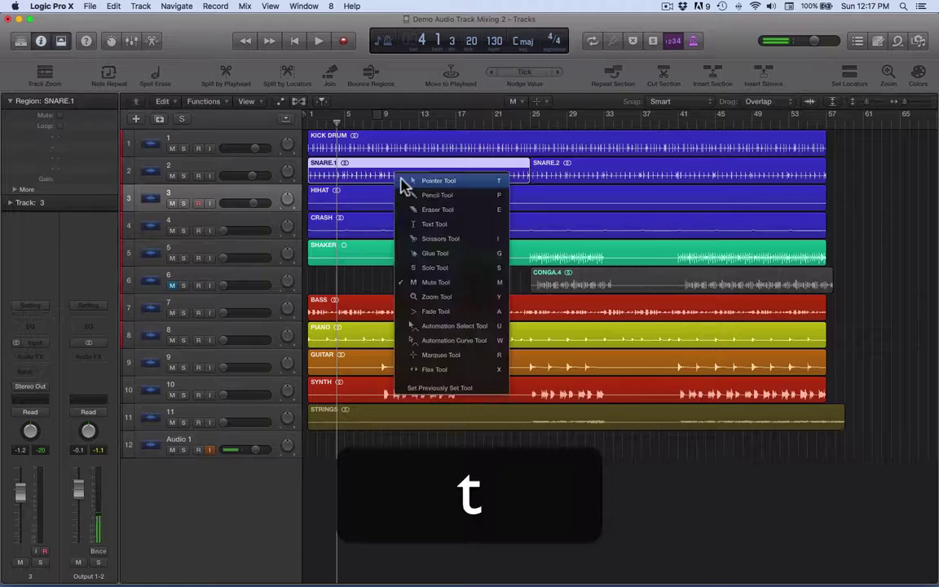
pyautogui.click(411, 266)
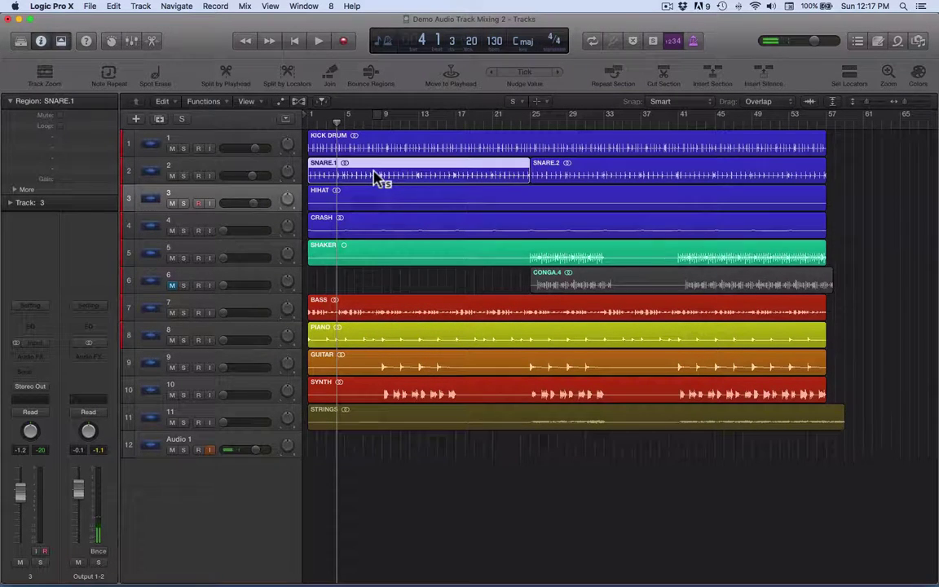
pyautogui.click(377, 177)
pyautogui.press('space')
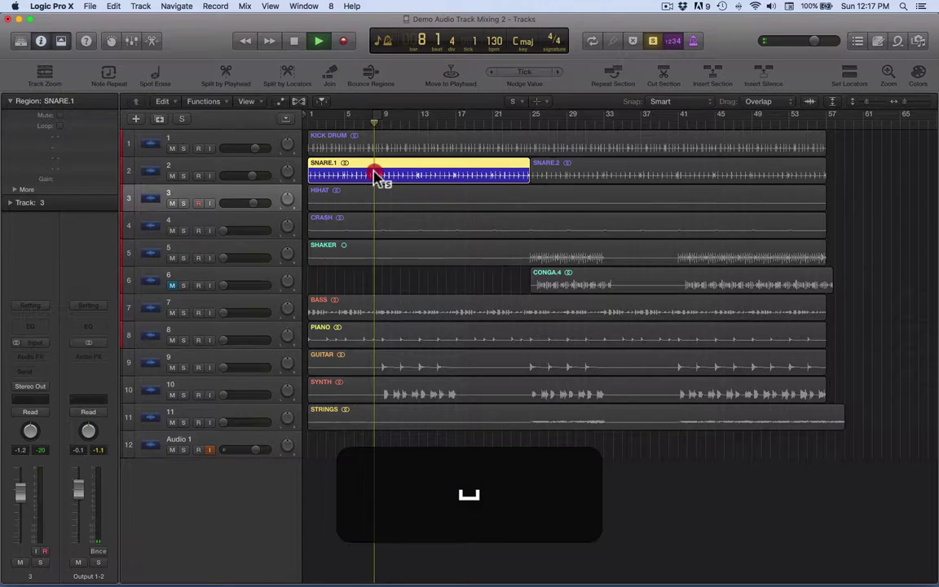
pyautogui.click(377, 176)
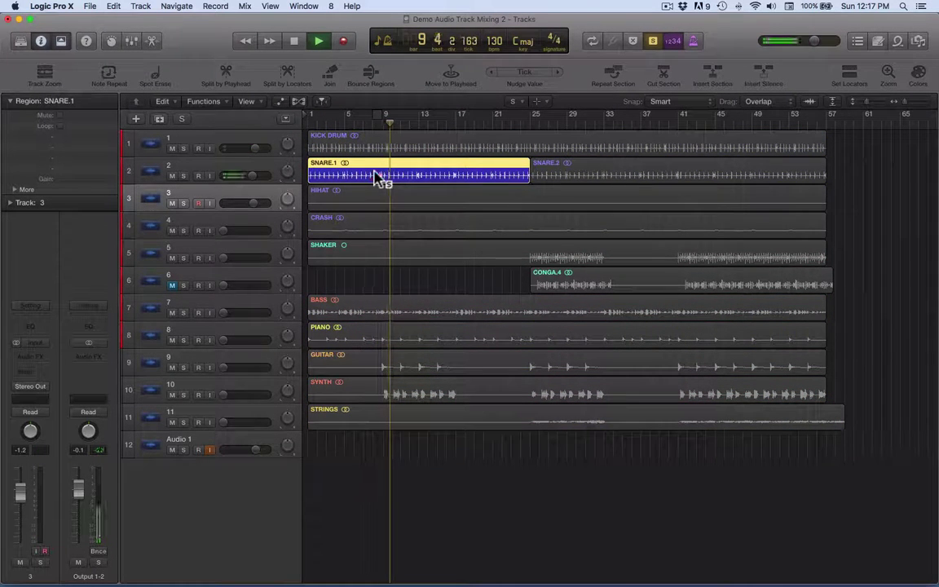
pyautogui.click(376, 177)
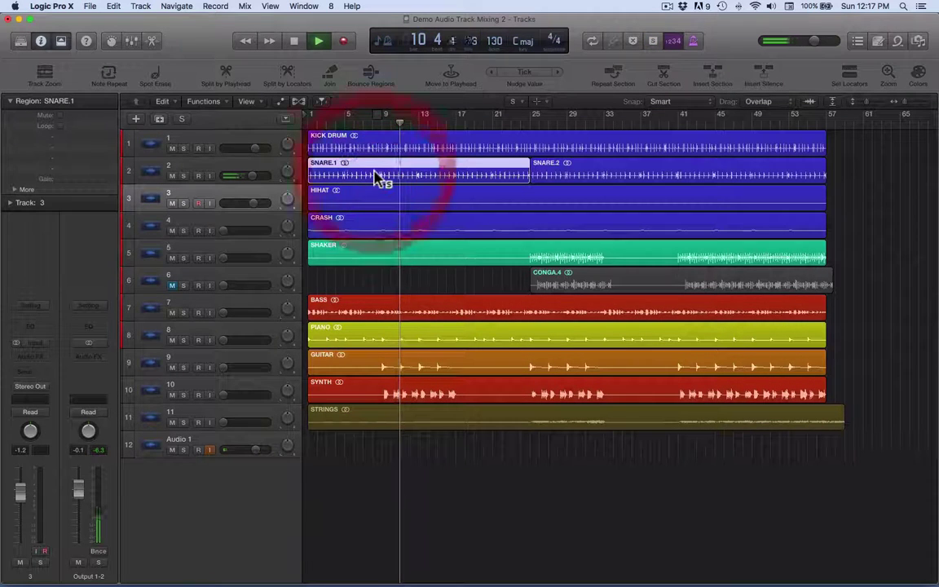
pyautogui.click(443, 177)
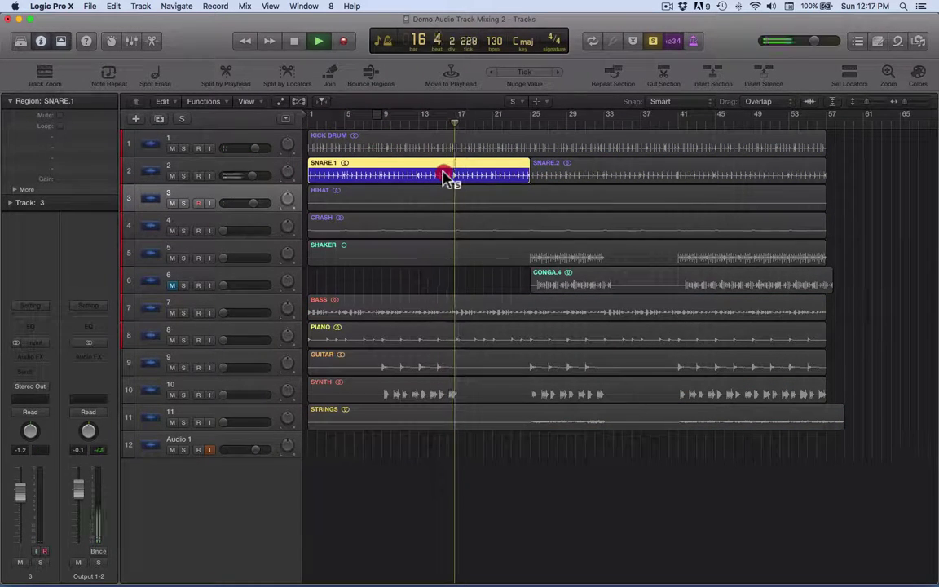
pyautogui.click(444, 175)
# Switch back to the Pointer Tool with the T key and stop playback.
pyautogui.press('t')
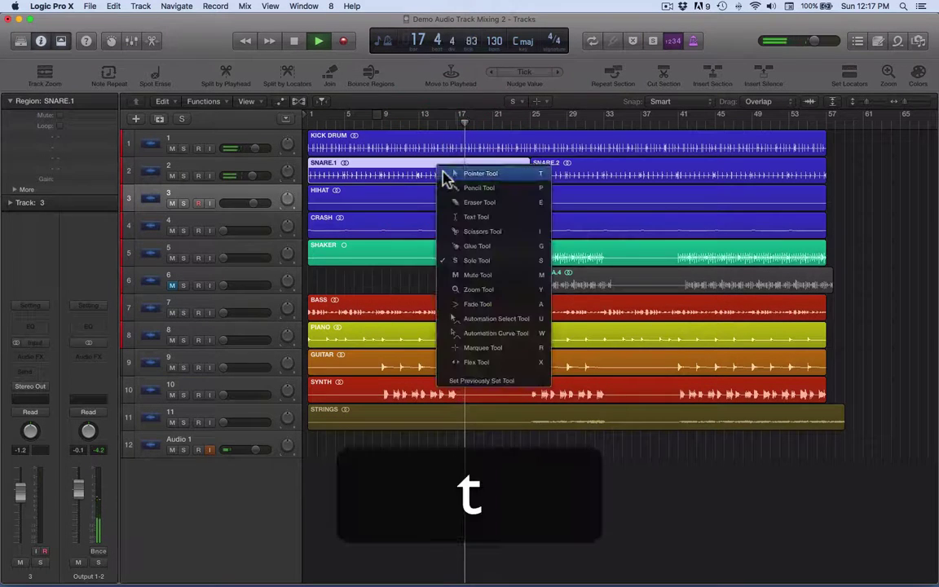
pyautogui.press('t')
pyautogui.press('space')
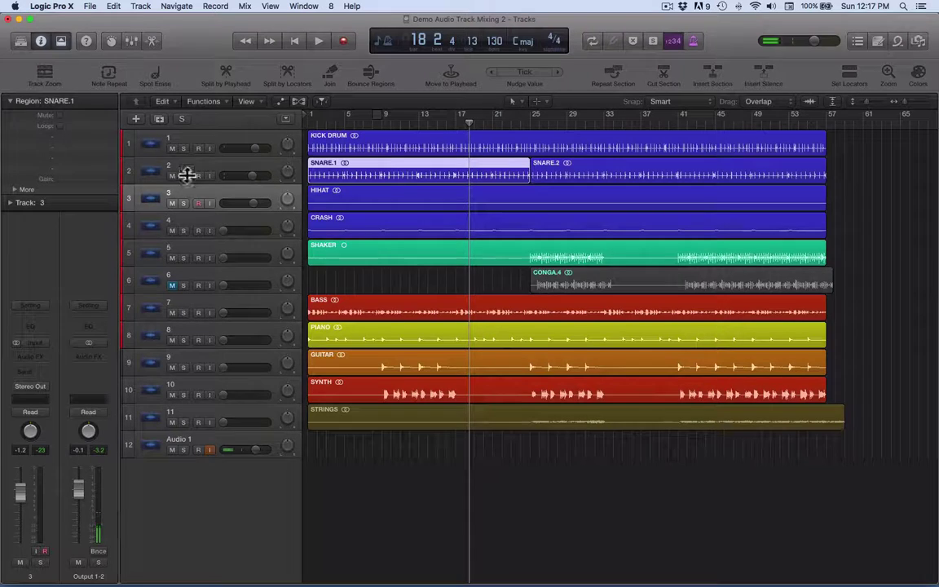
# Reselect the Pointer Tool from the Tool menu so it stays the active editing tool.
pyautogui.press('t')
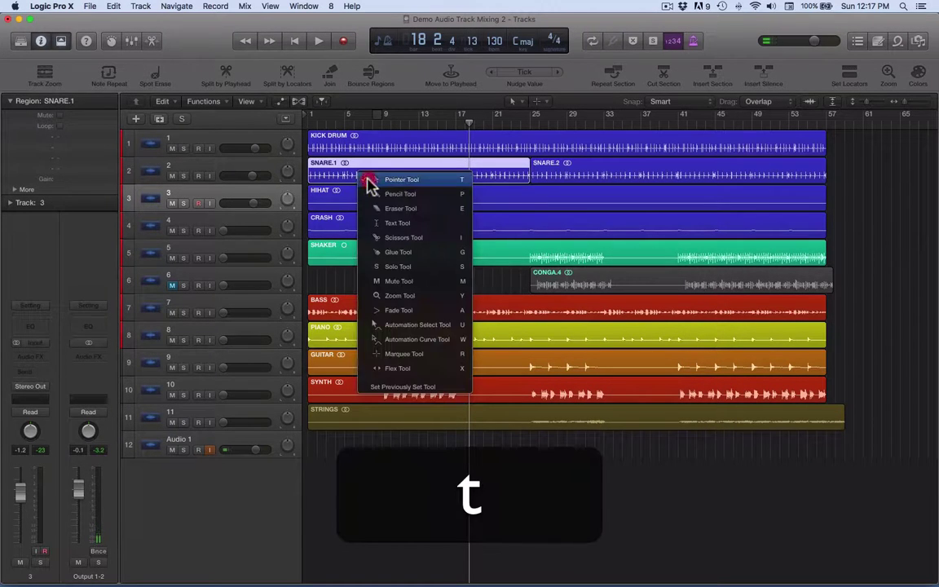
pyautogui.click(369, 183)
pyautogui.press('t')
pyautogui.click(385, 187)
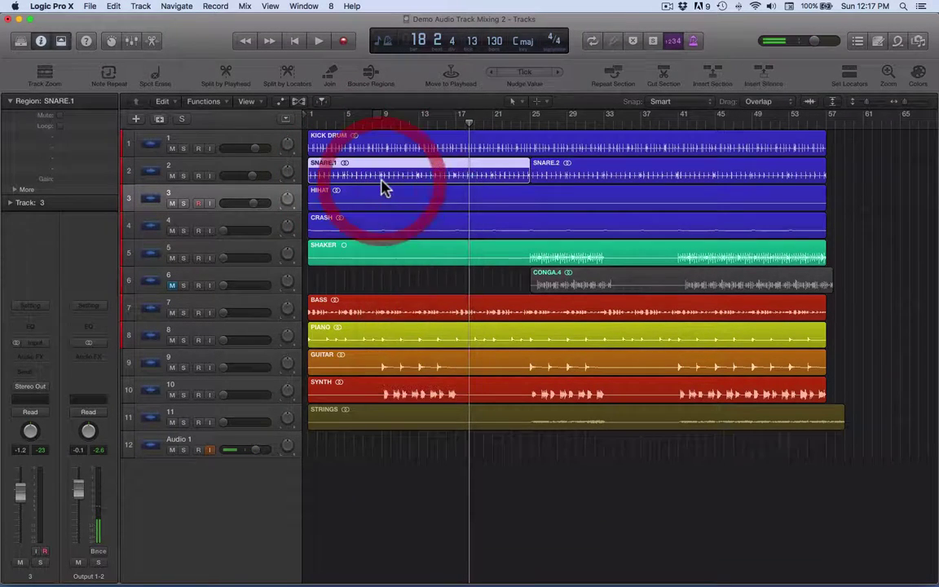
pyautogui.press('t')
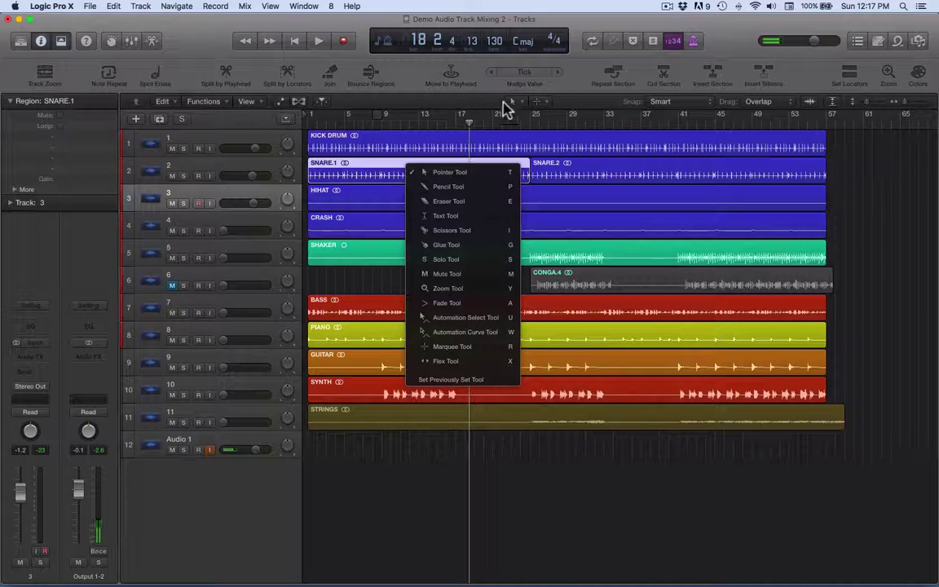
pyautogui.press('t')
pyautogui.click(459, 240)
pyautogui.press('t')
pyautogui.click(459, 240)
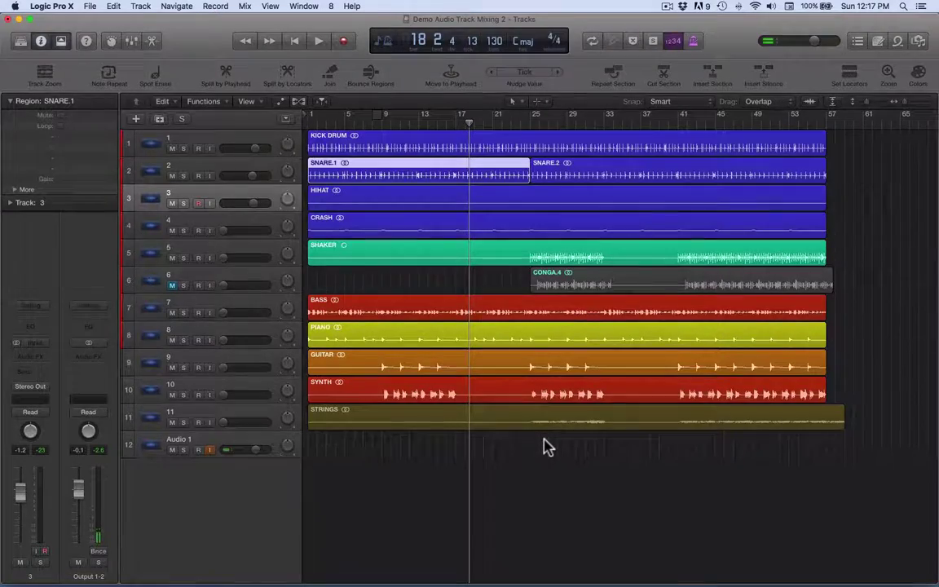